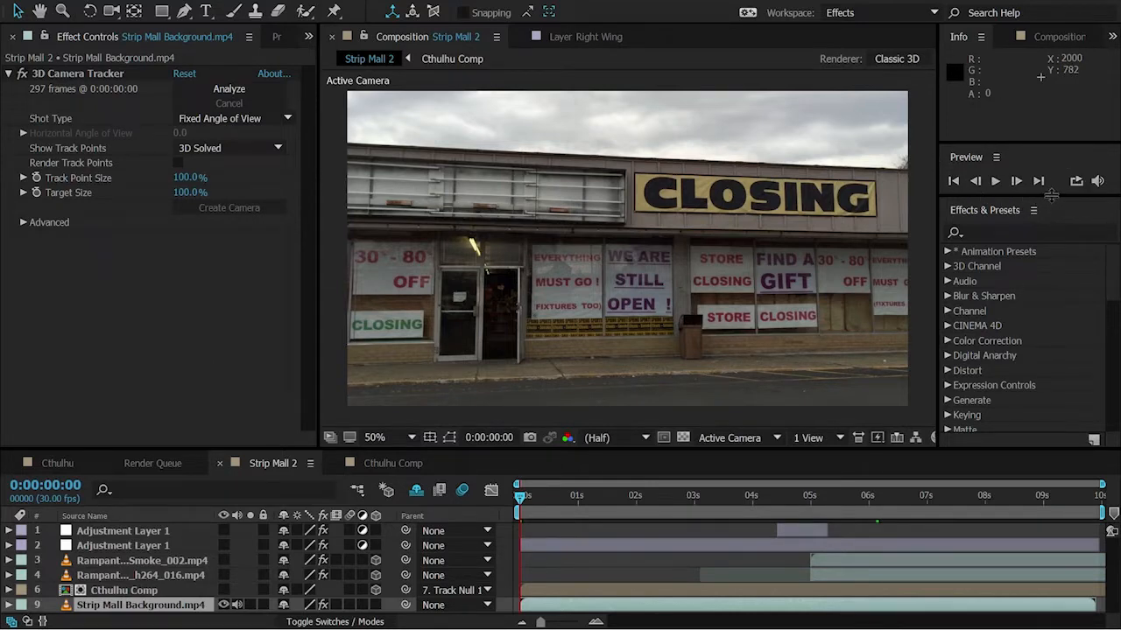
- In Strip Mall 2, turn on visibility for Cthulhu Comp, the lower Adjustment Layer 1 and both Rampant footage layers while the preview plays
left_click(275, 465)
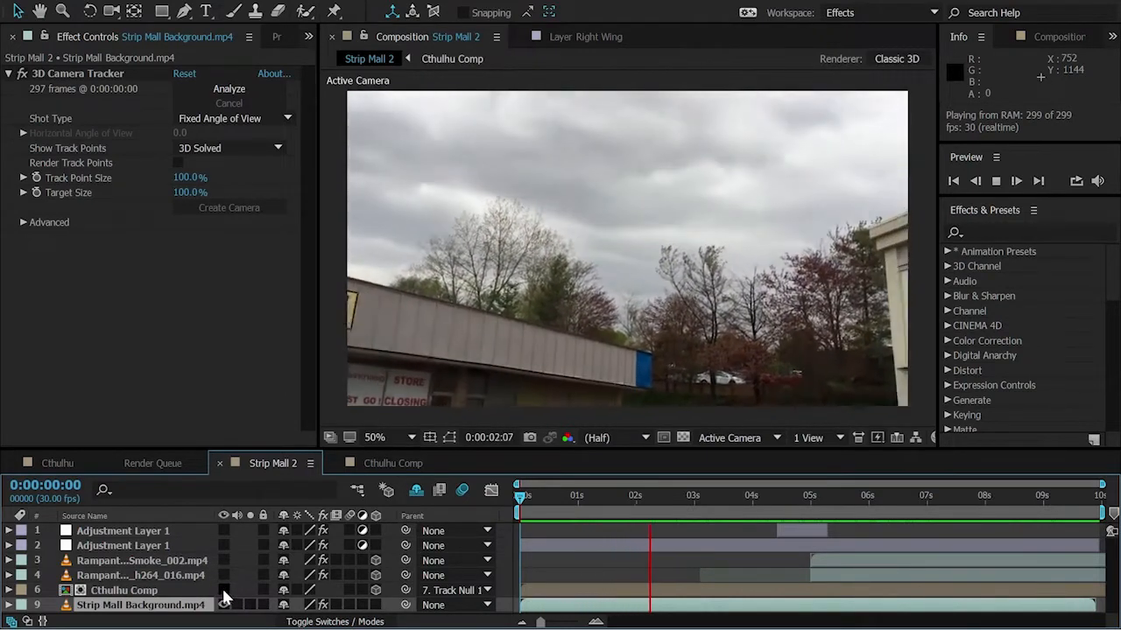
left_click(224, 591)
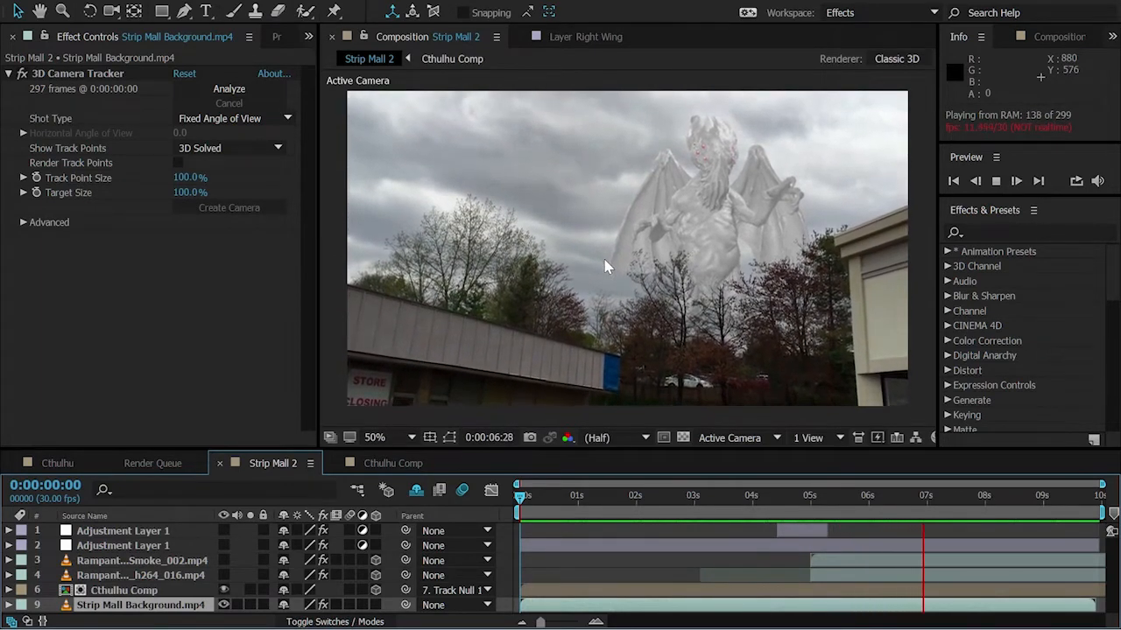
left_click(224, 545)
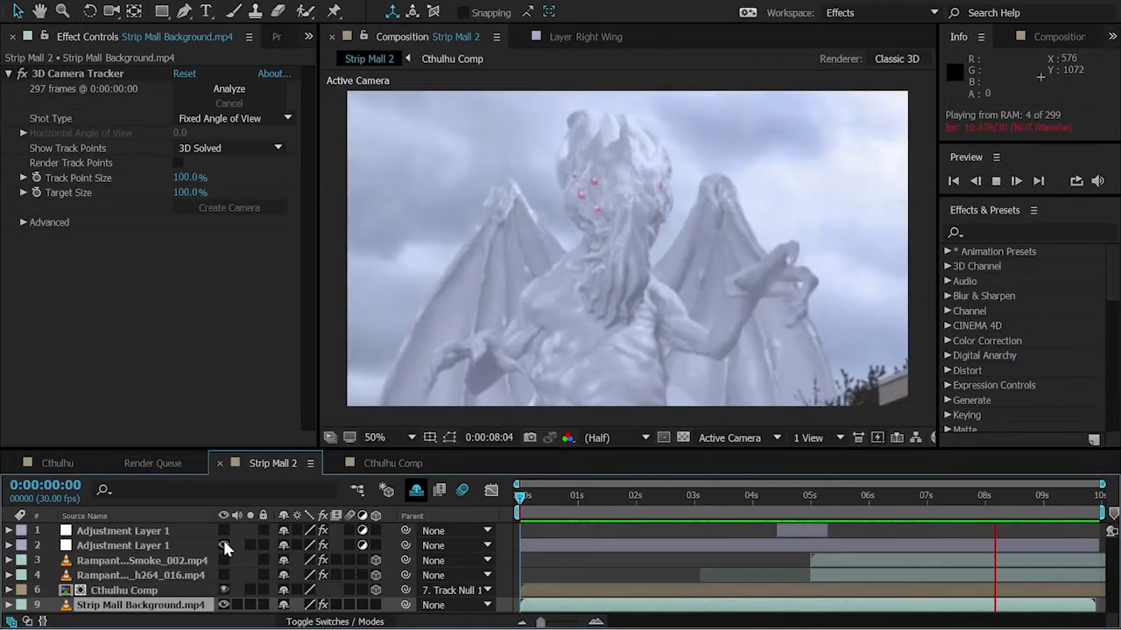
left_click(112, 545)
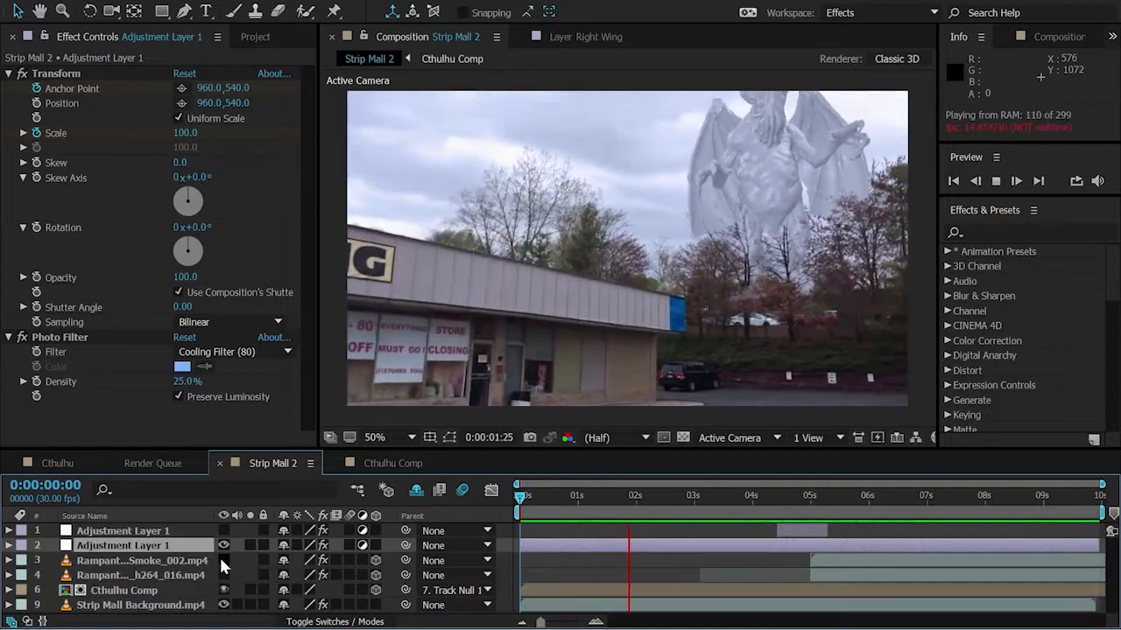
left_click(220, 561)
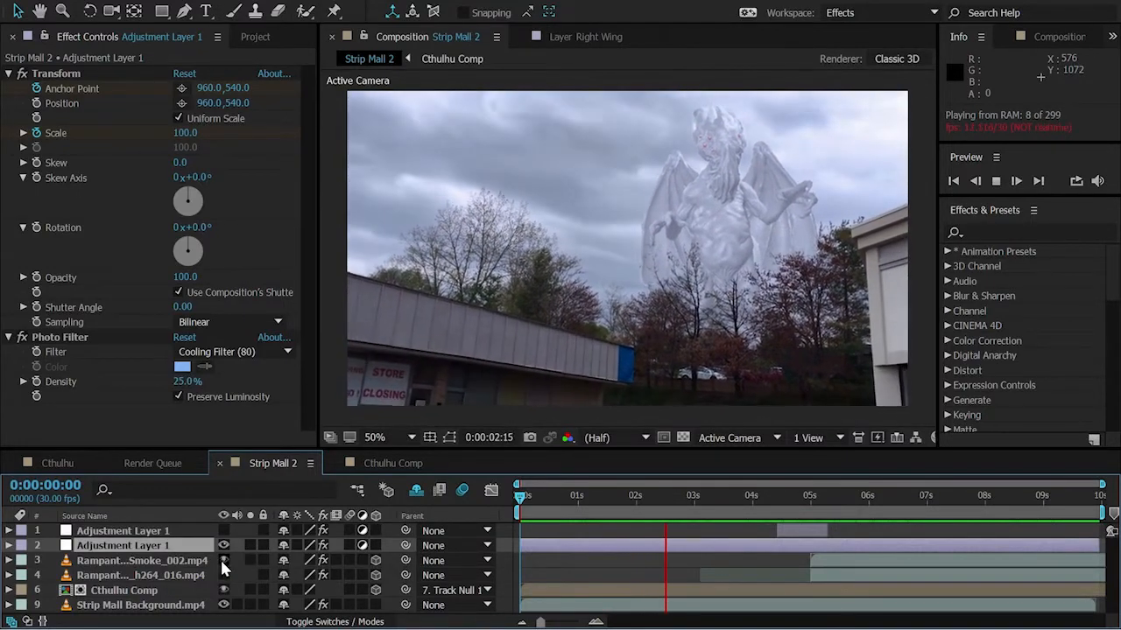
left_click(223, 576)
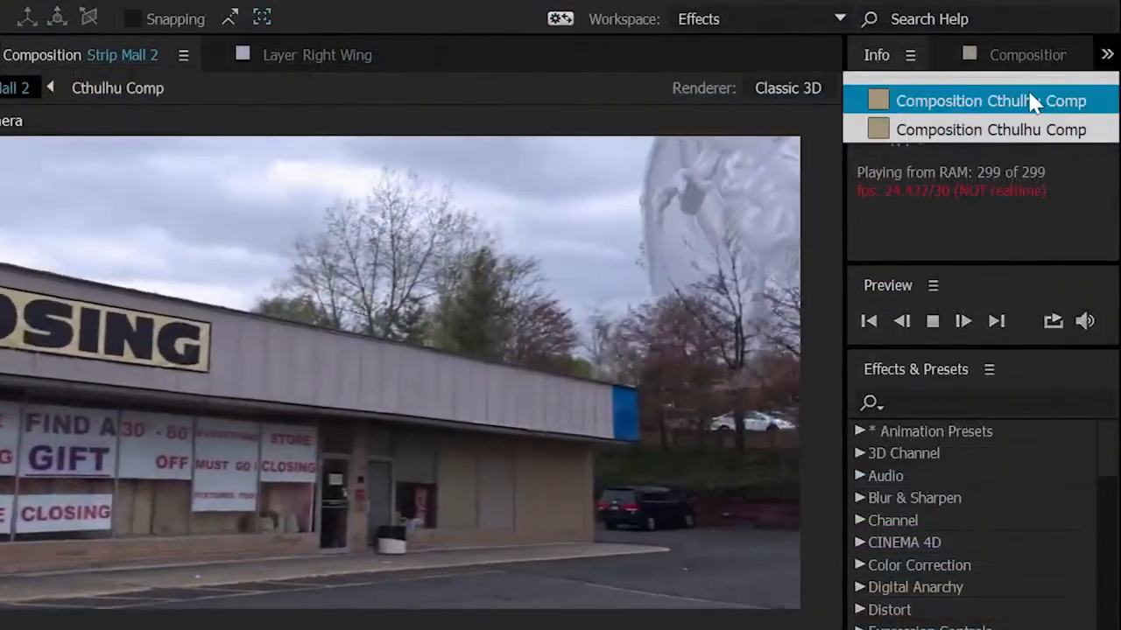
- Show Cthulhu Comp in an enlarged second viewer at 50% zoom and set Cthulhu.mov's Change Color Hue Transform to 90
left_click(1033, 101)
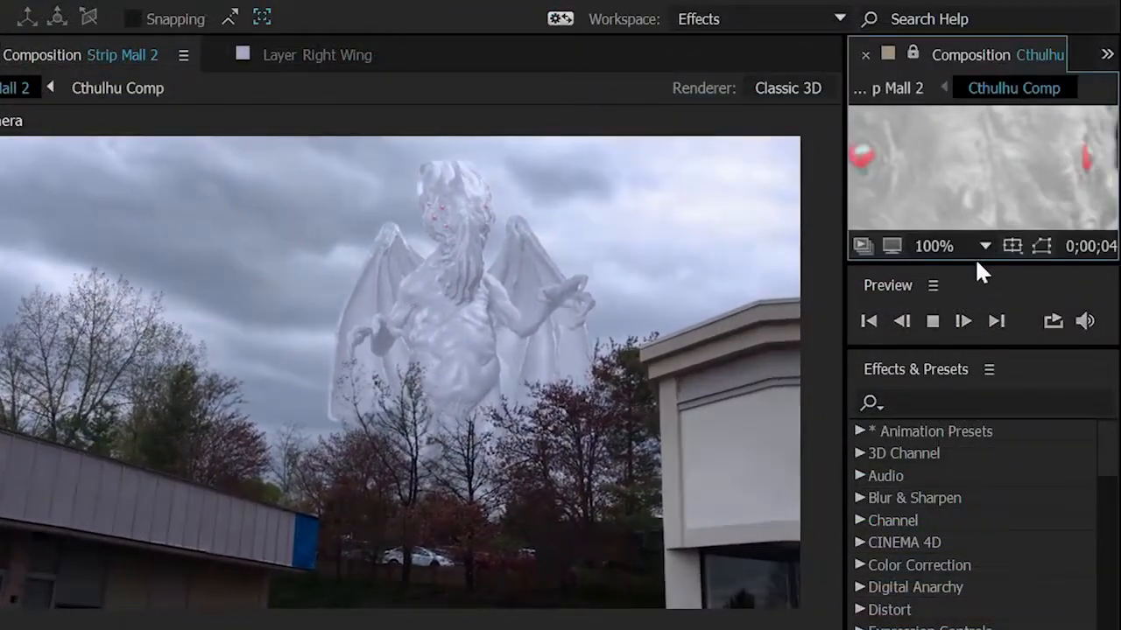
left_click_drag(977, 262, 970, 508)
scroll(1006, 391, "down", 2)
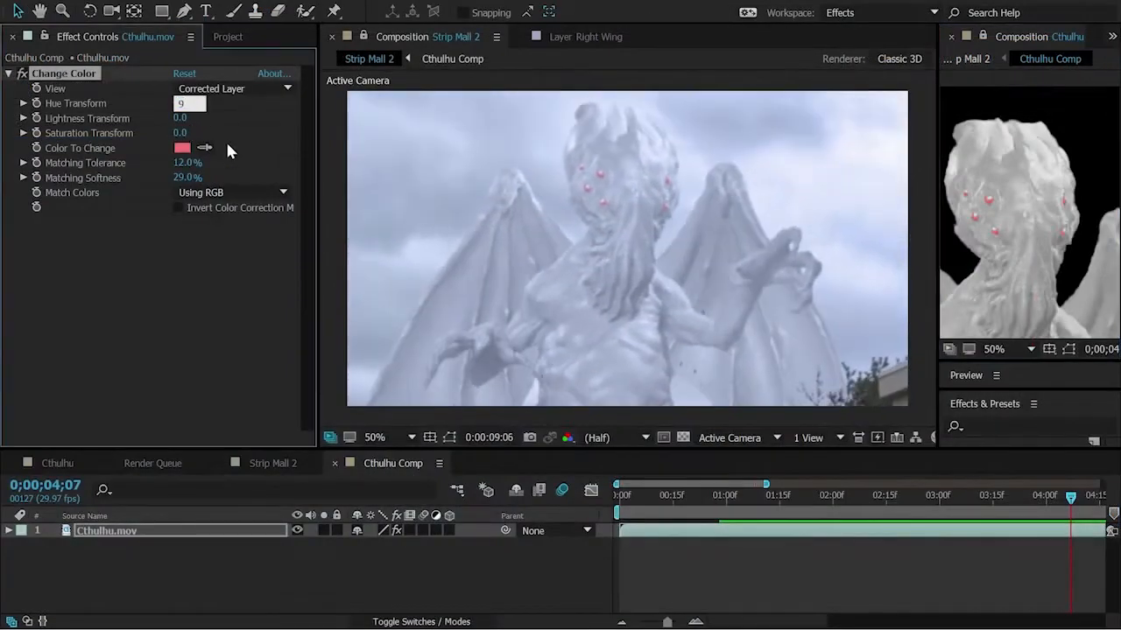
type("90")
key("Return")
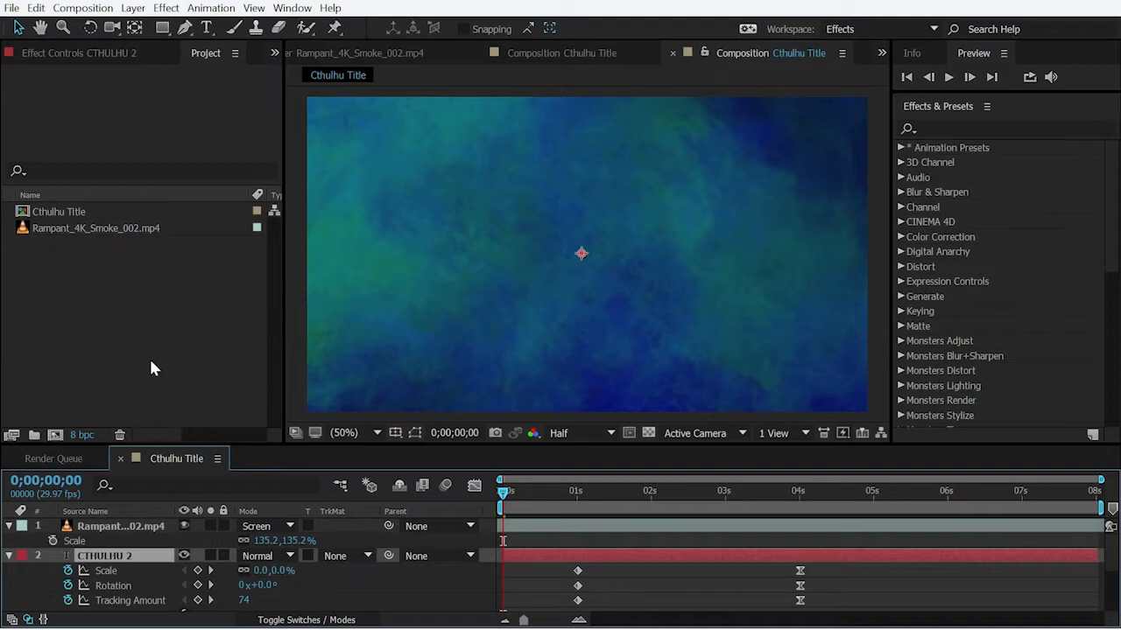
- Play and stop a preview of Cthulhu Title, and expand the preview controls to reveal all their settings
key("space")
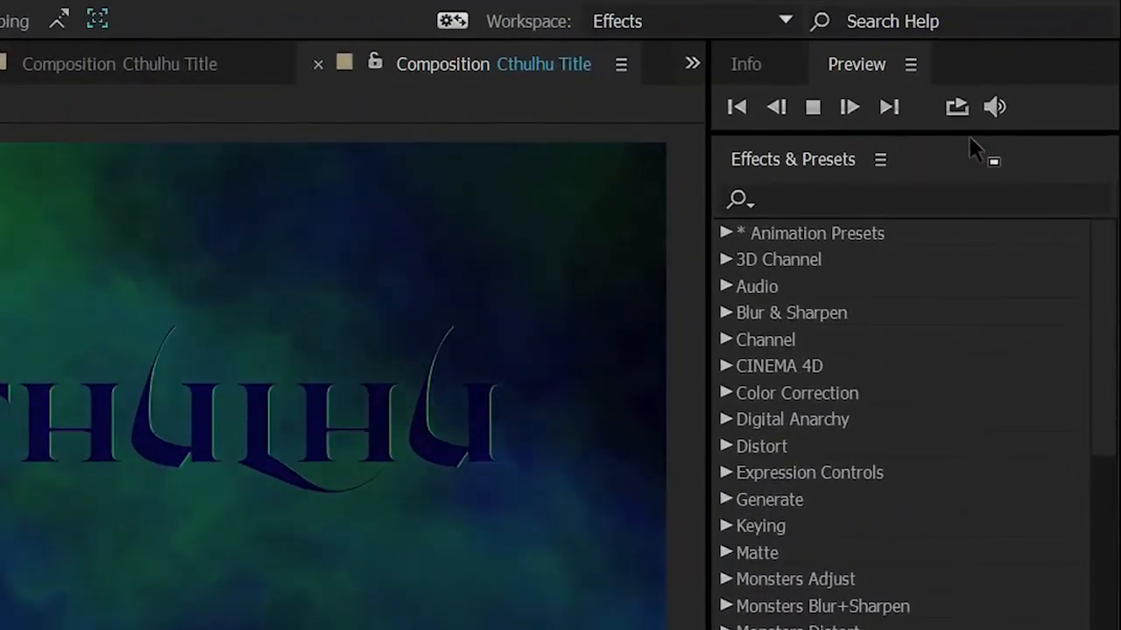
left_click(812, 107)
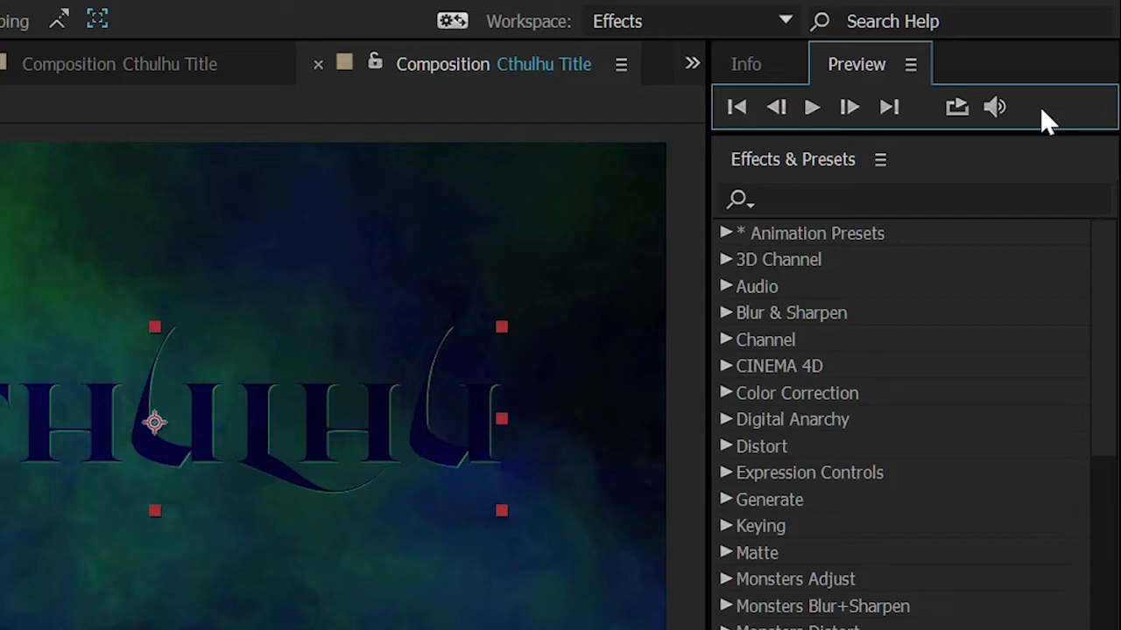
left_click_drag(1034, 136, 1051, 570)
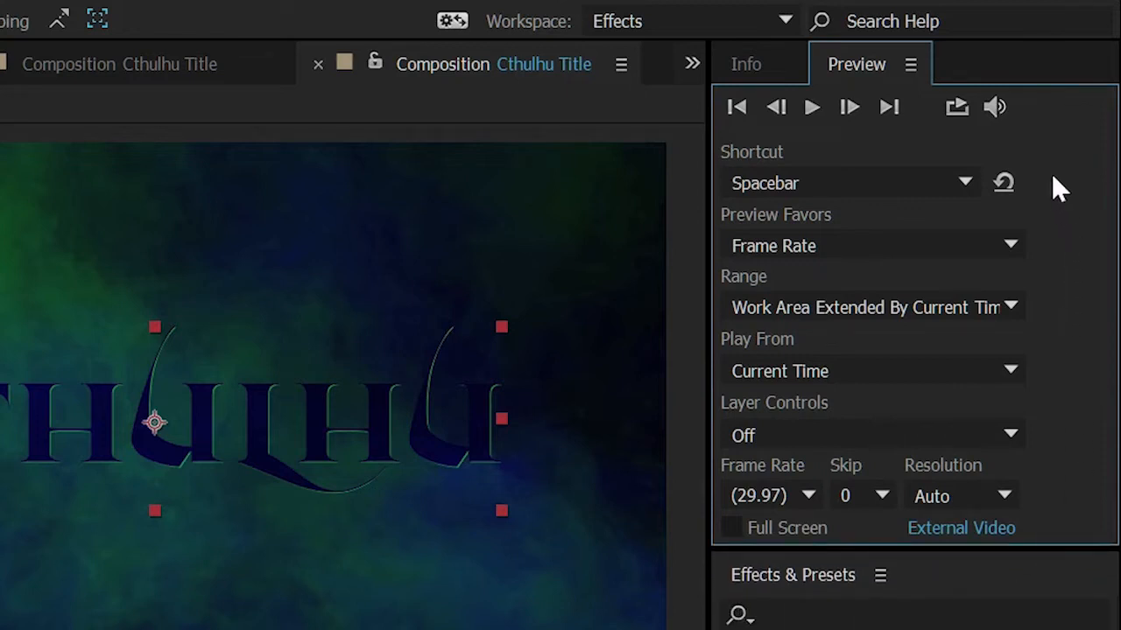
- Examine the available preview options for Shortcut, Preview Favors, Range, Play From and Layer Controls
left_click(963, 183)
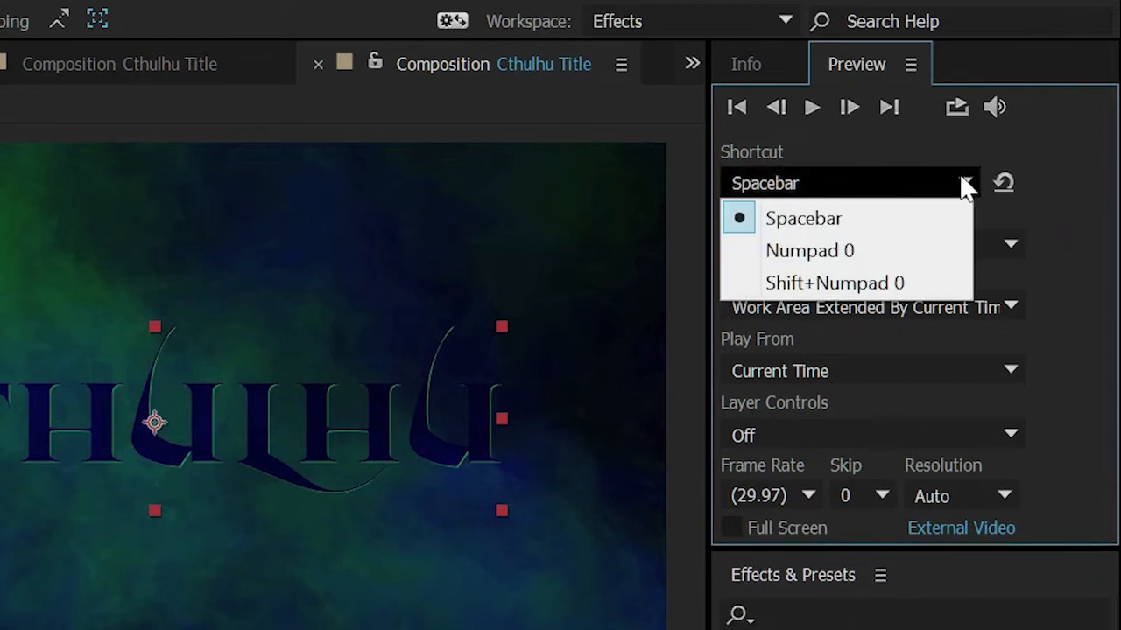
left_click(963, 182)
left_click(1022, 245)
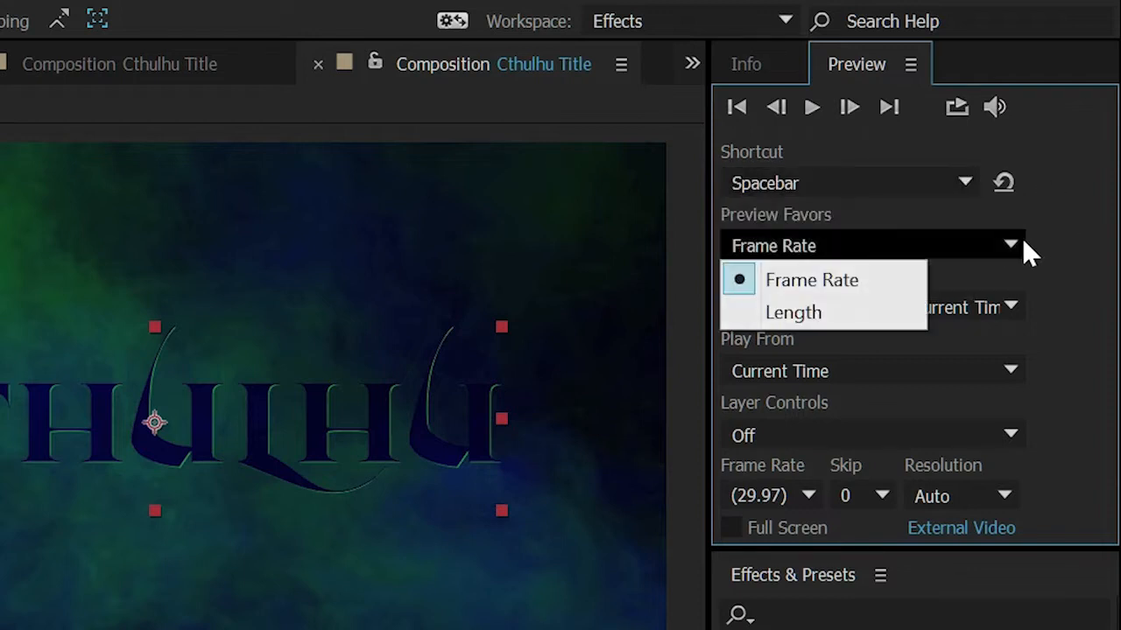
left_click(1026, 250)
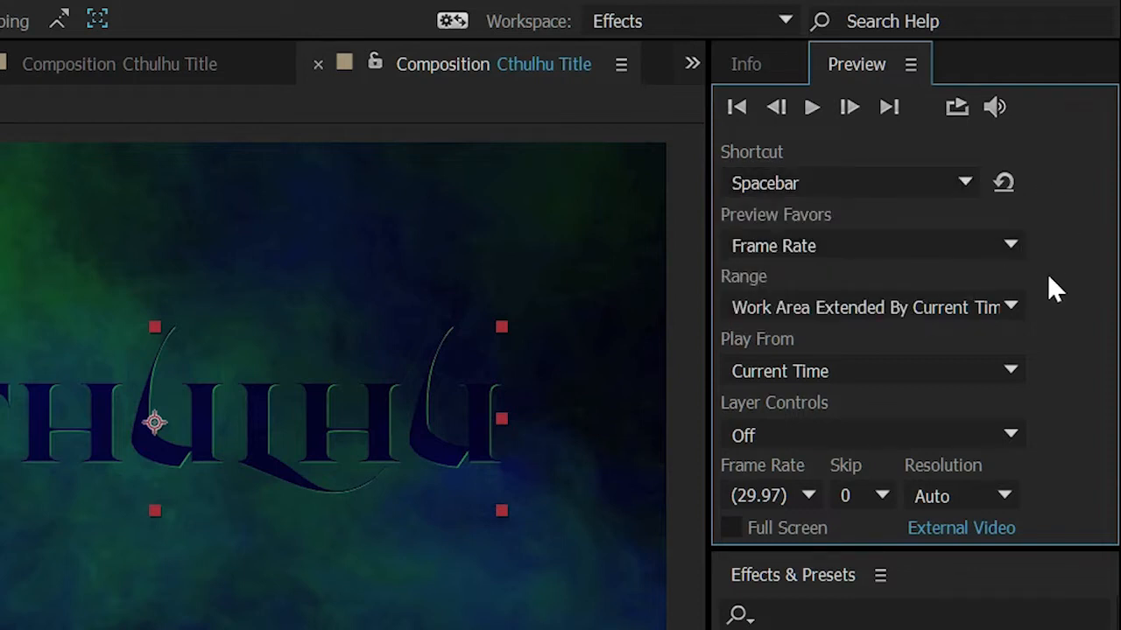
left_click(1014, 307)
left_click(1020, 309)
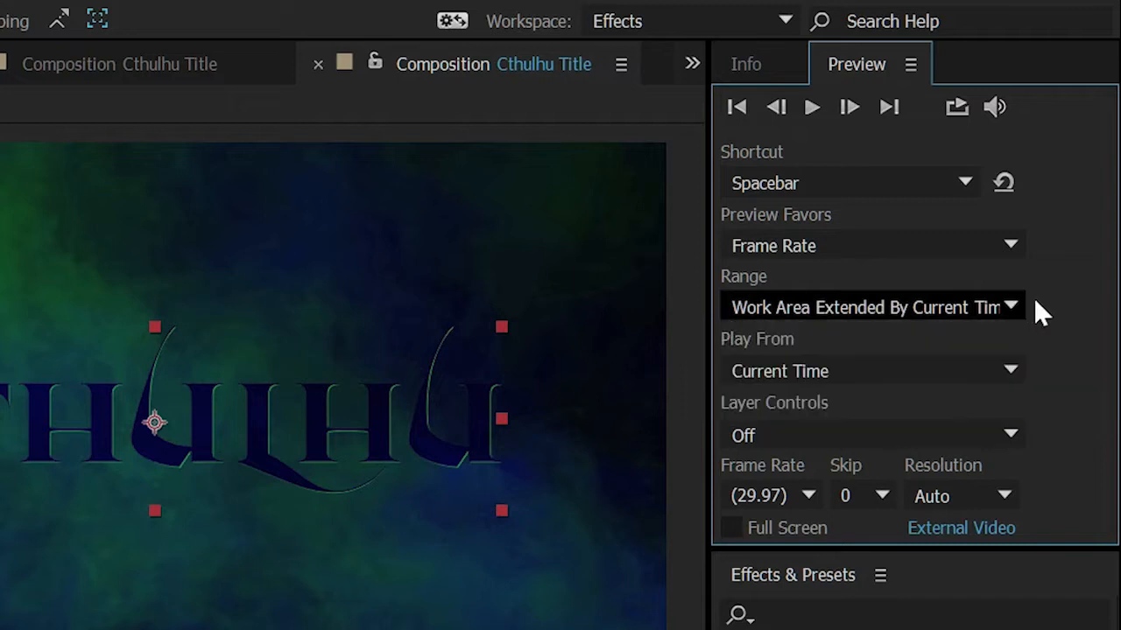
left_click(1013, 371)
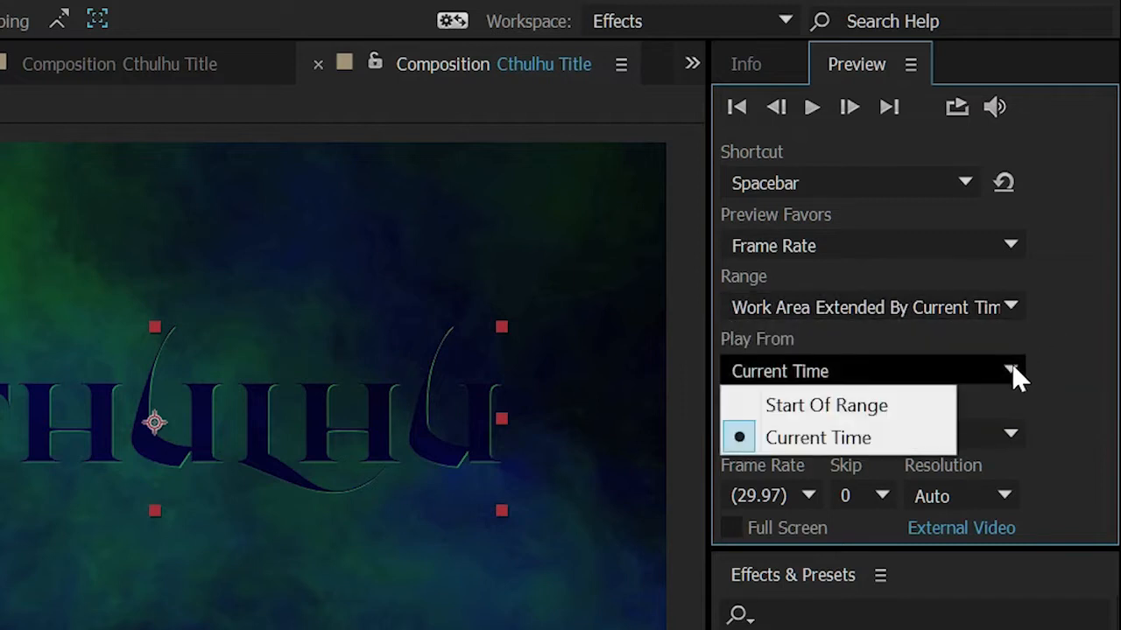
left_click(1011, 368)
left_click(1016, 429)
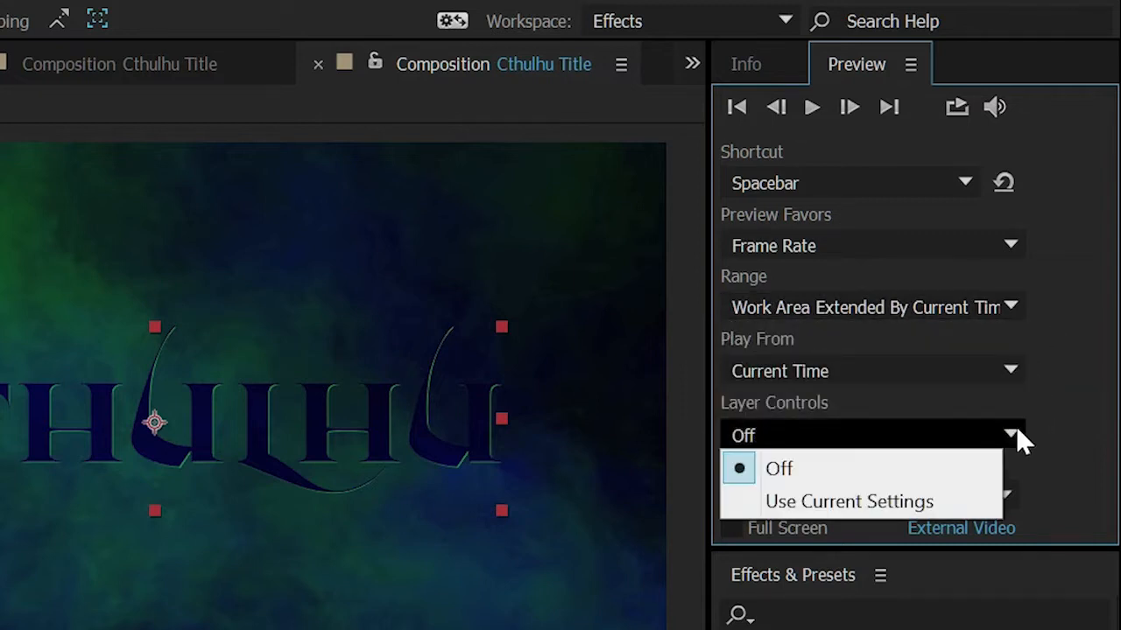
left_click(1016, 426)
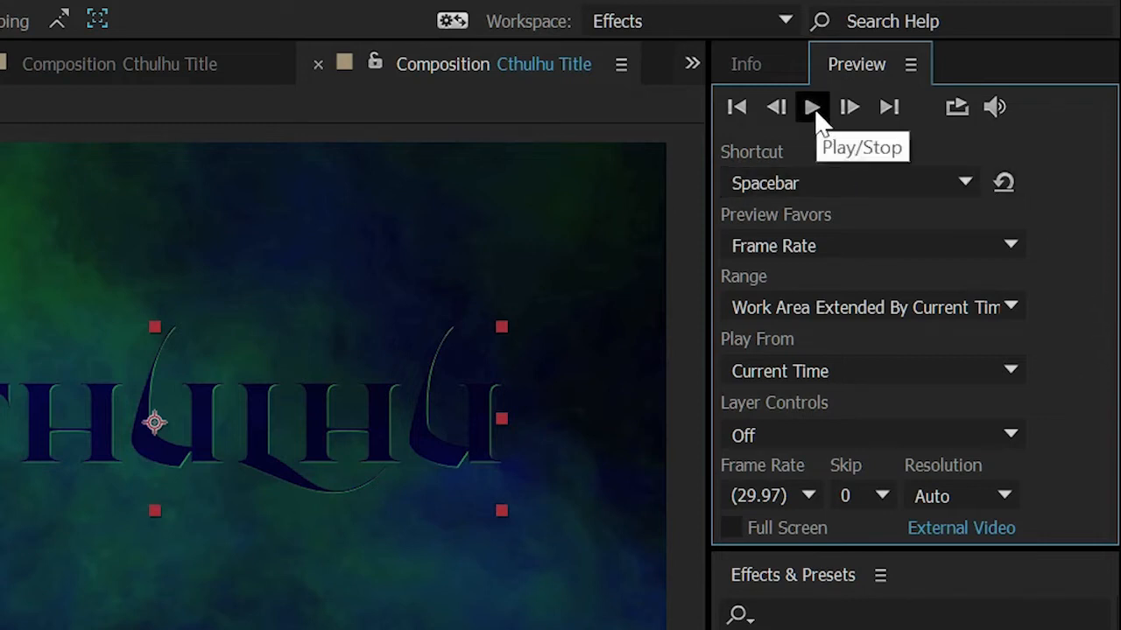
- Switch the preview shortcut to Numpad 0 to compare its settings, and return it to Spacebar
left_click(971, 182)
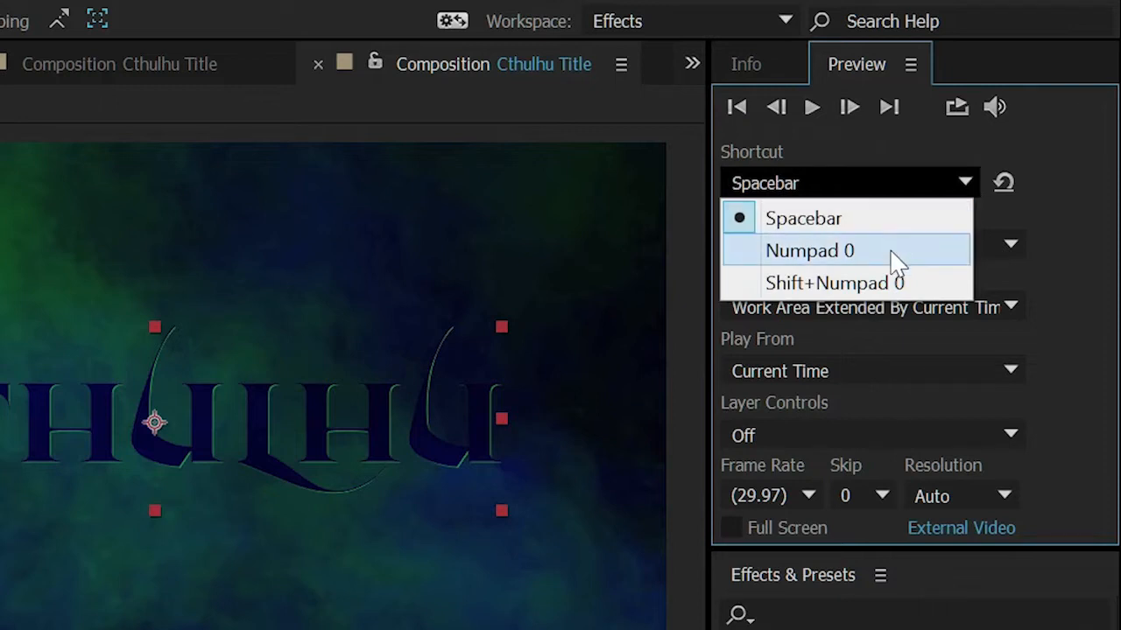
left_click(903, 220)
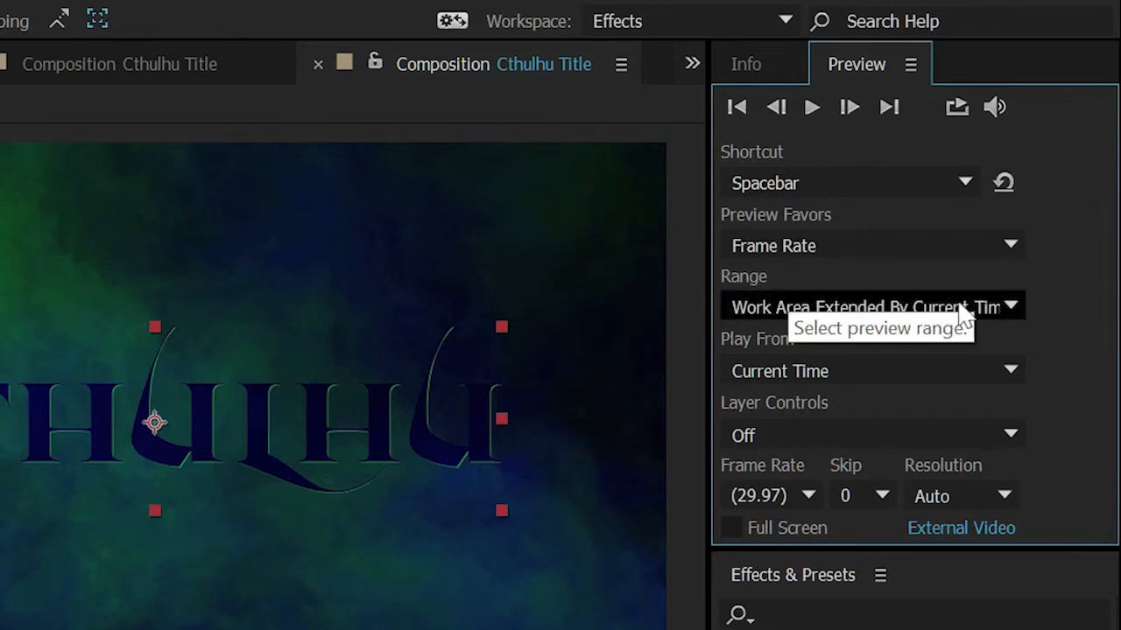
left_click(907, 182)
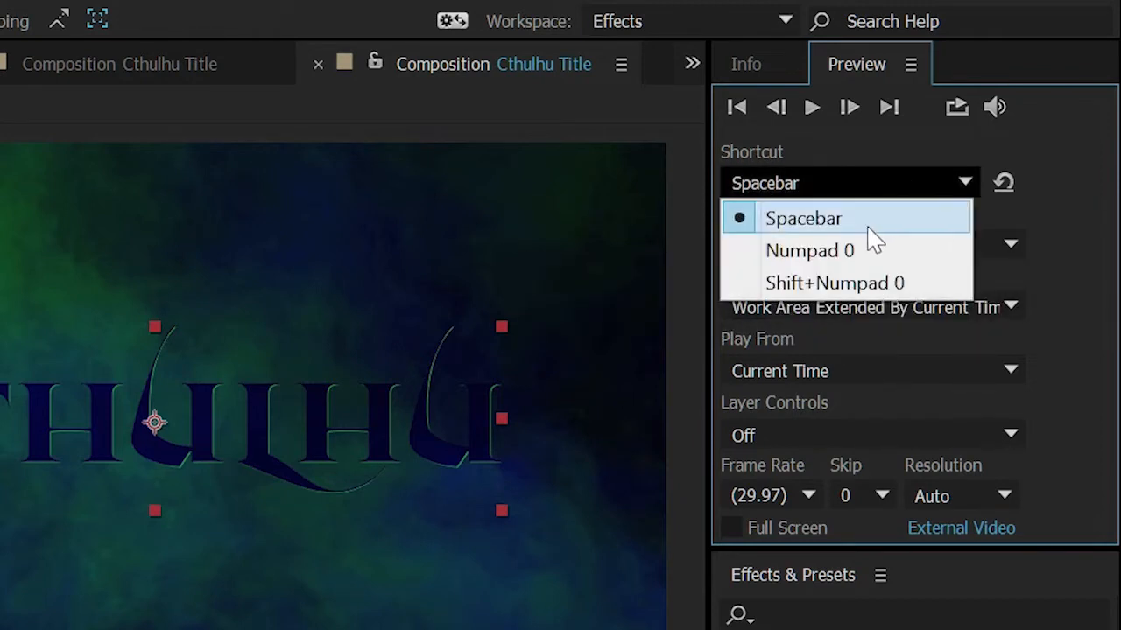
left_click(863, 252)
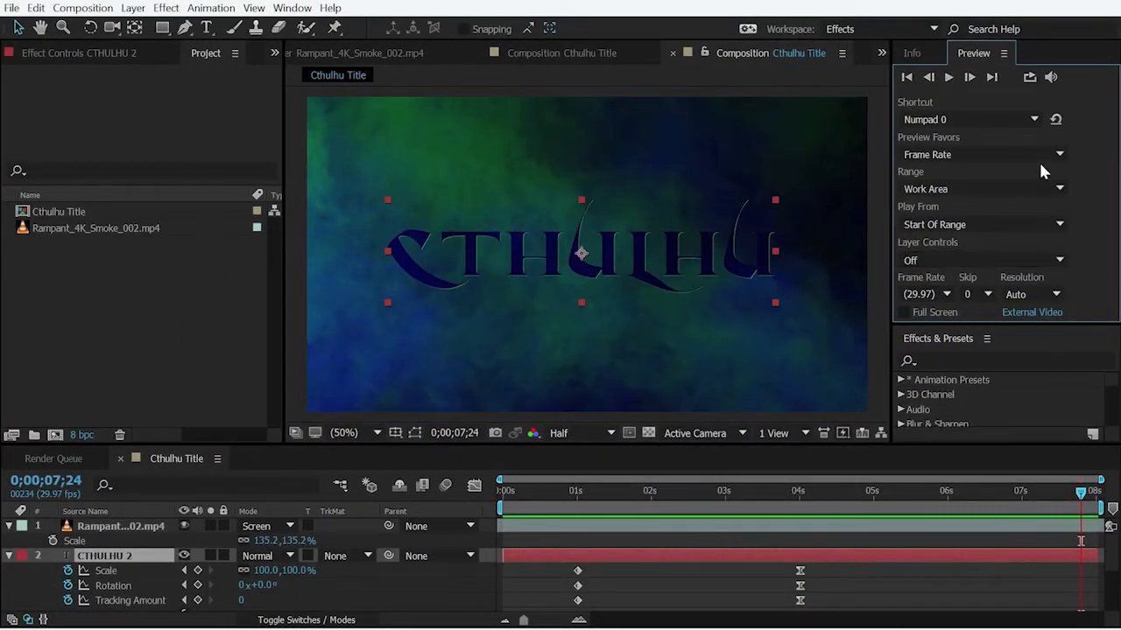
left_click(1028, 118)
left_click(999, 139)
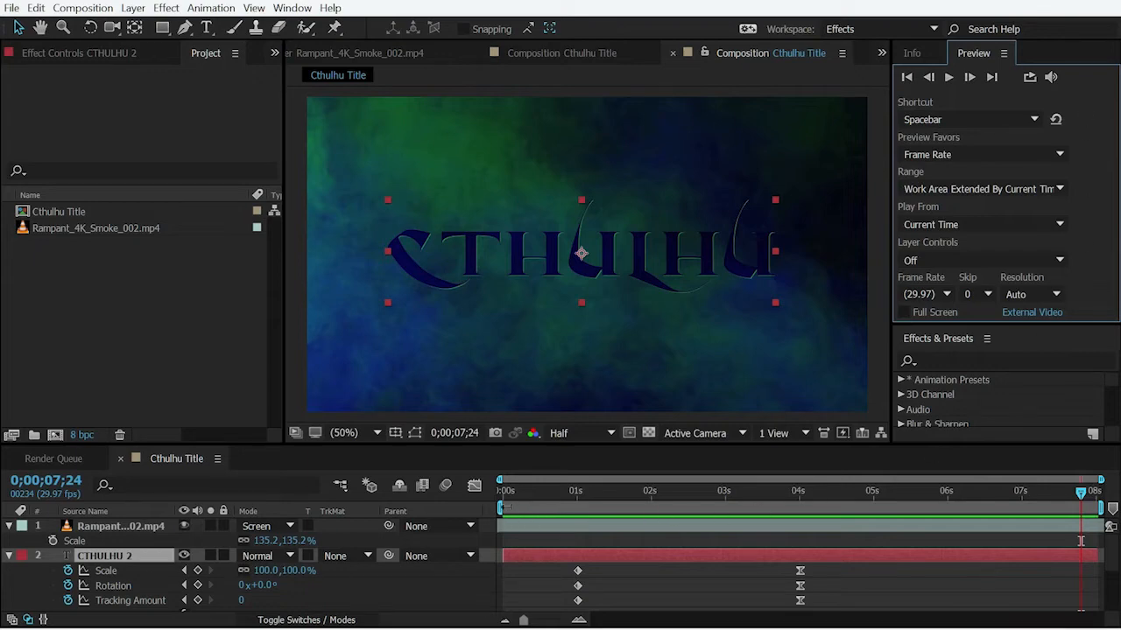
- Limit the work area to about 1 to 4 seconds, around the title's keyframes, and preview it
left_click_drag(503, 508, 576, 508)
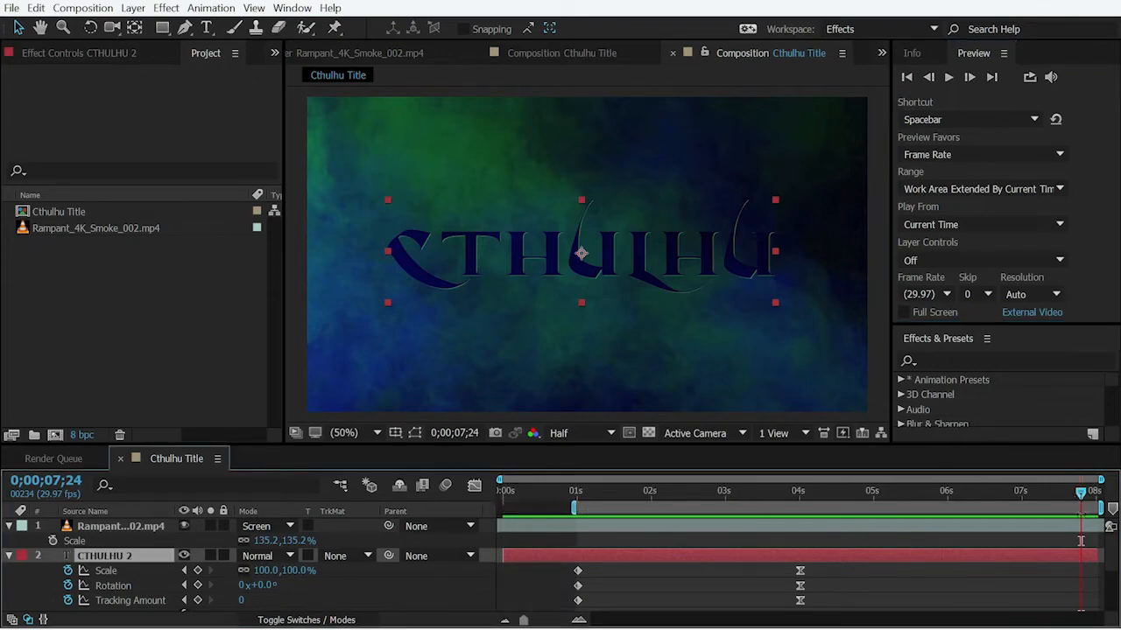
left_click_drag(1100, 508, 802, 508)
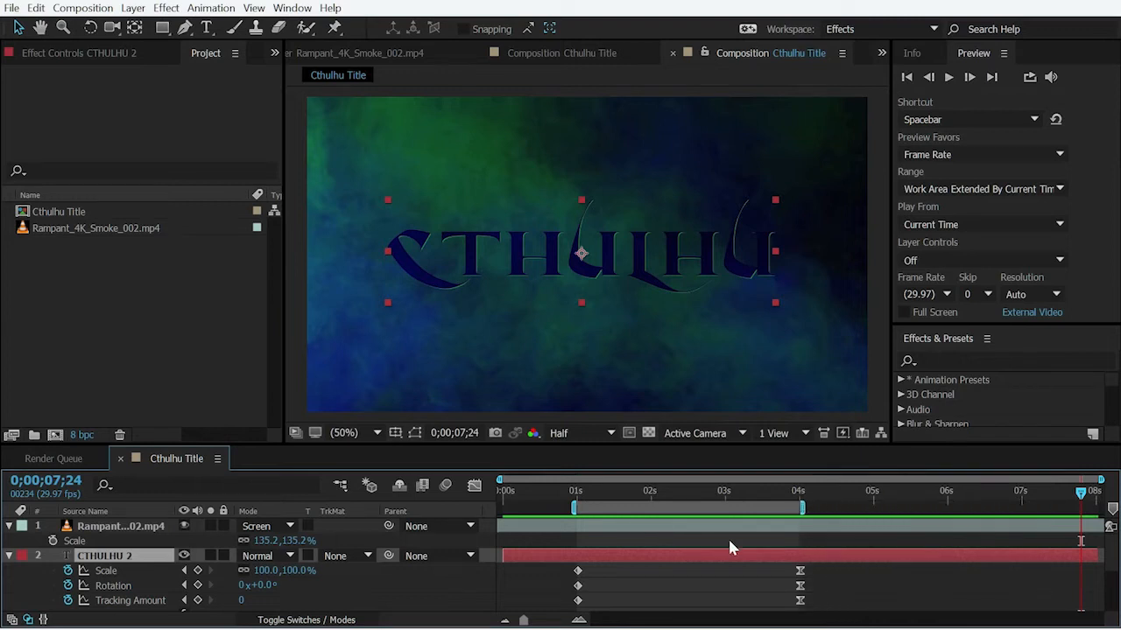
key("space")
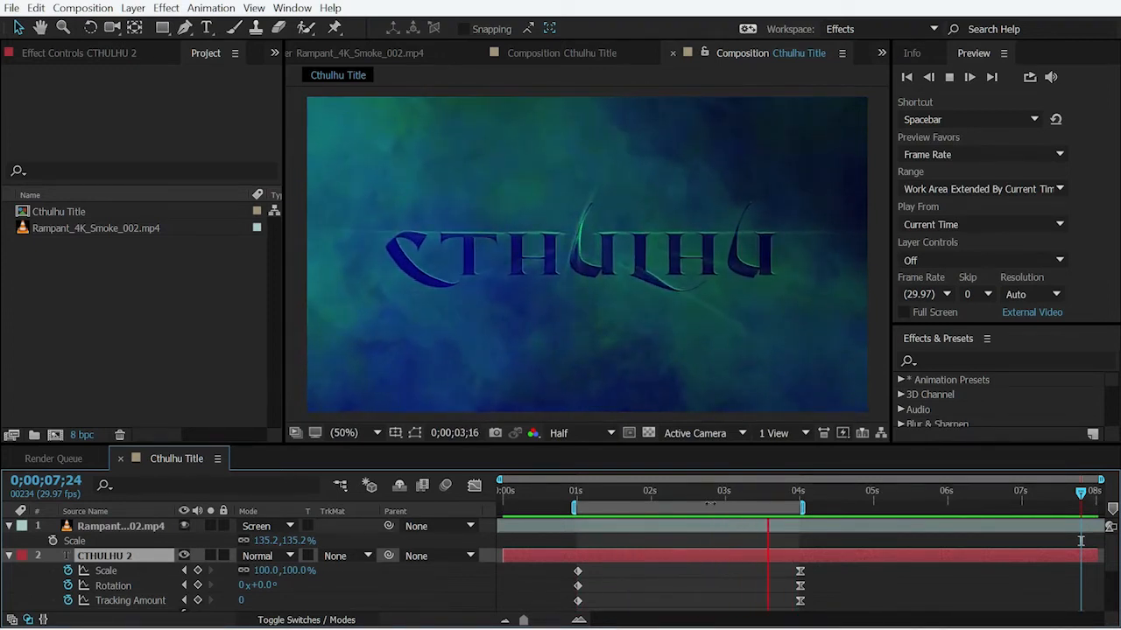
left_click(769, 540)
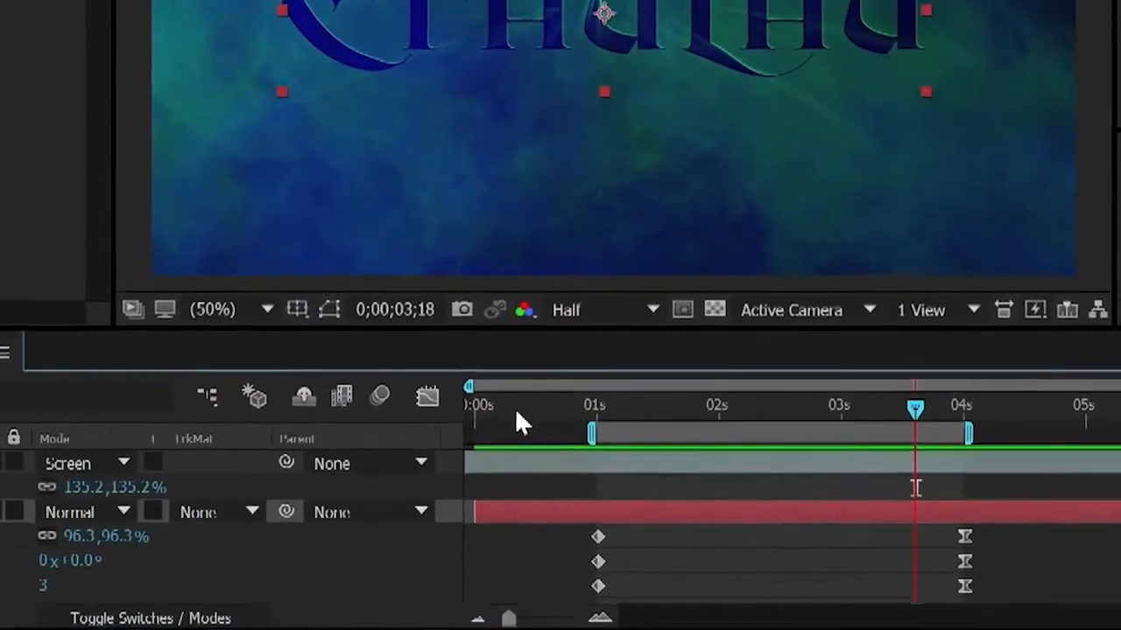
- Preview the title with the current time before the work area at 0;00;00;10, and again after it at 0;00;04;15
left_click(515, 411)
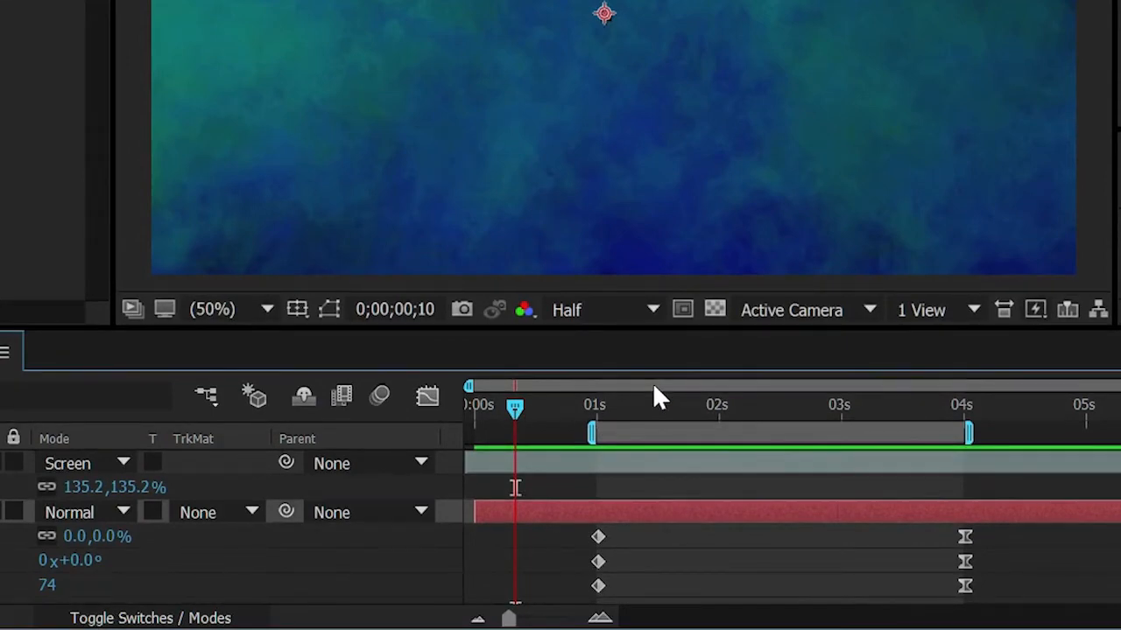
key("space")
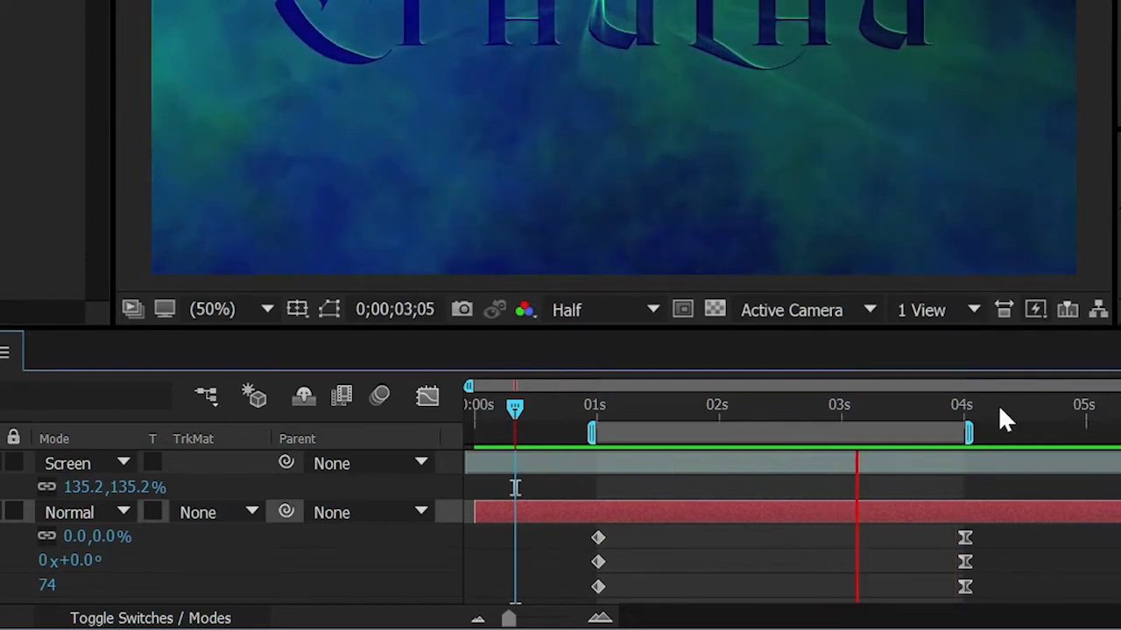
left_click(1027, 429)
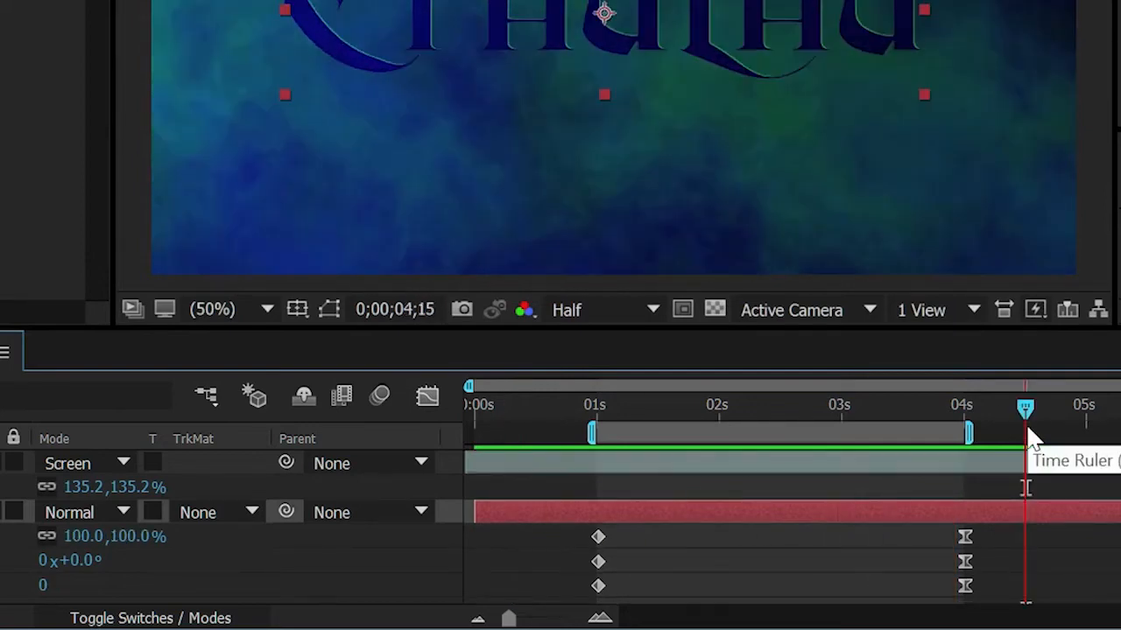
key("space")
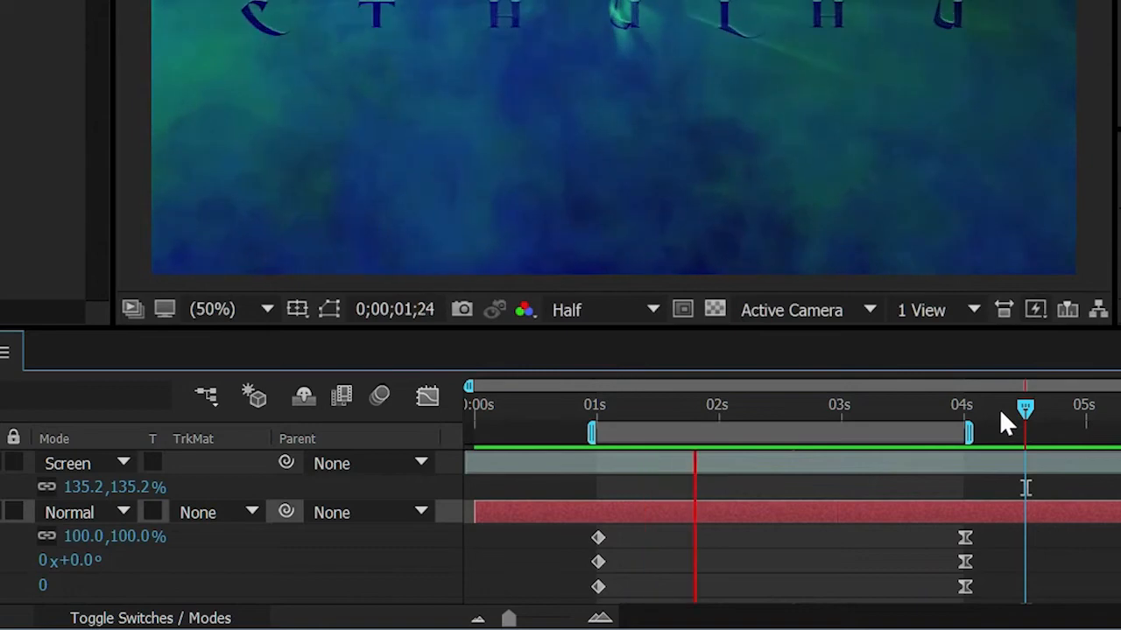
- Move the current time to about one second and play and stop the title animation to check its rotation
left_click_drag(1026, 408, 608, 413)
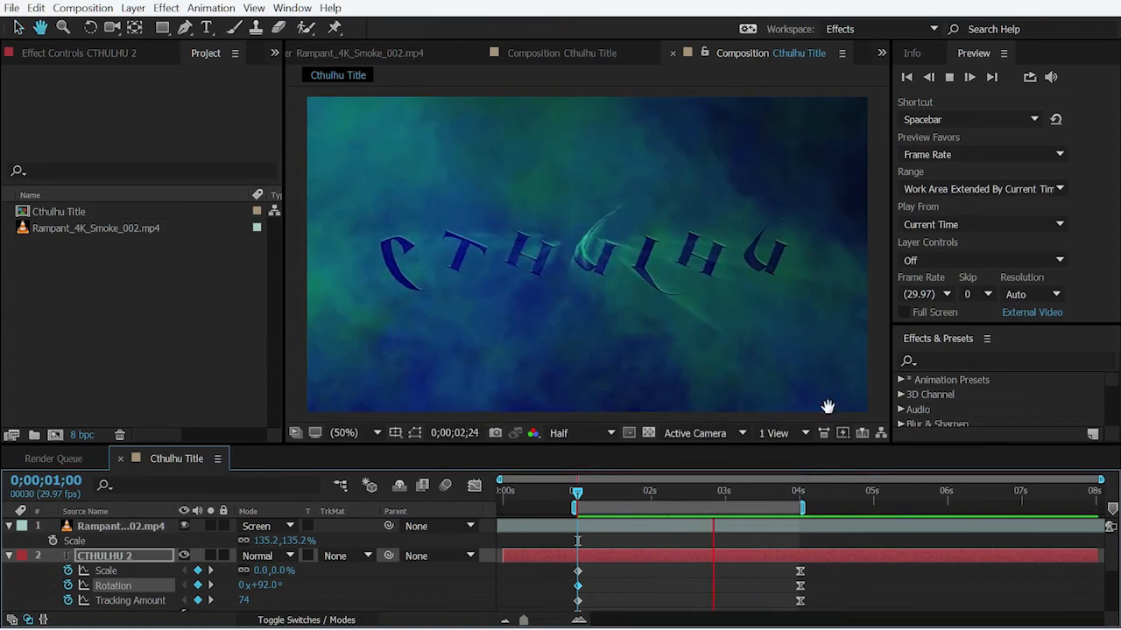
key("space")
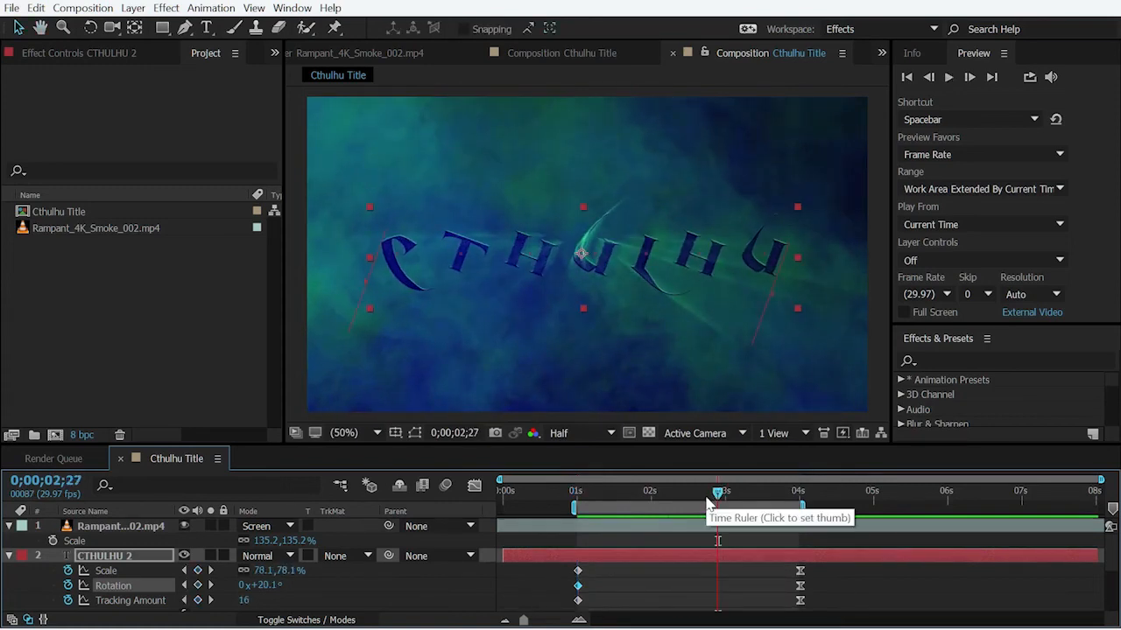
key("space")
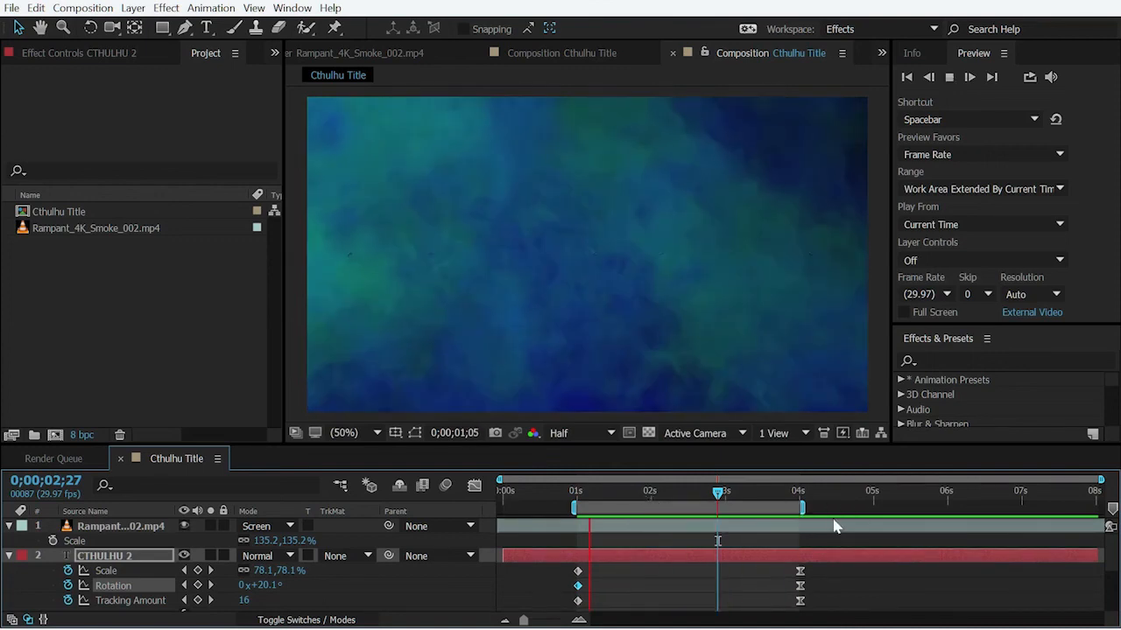
key("space")
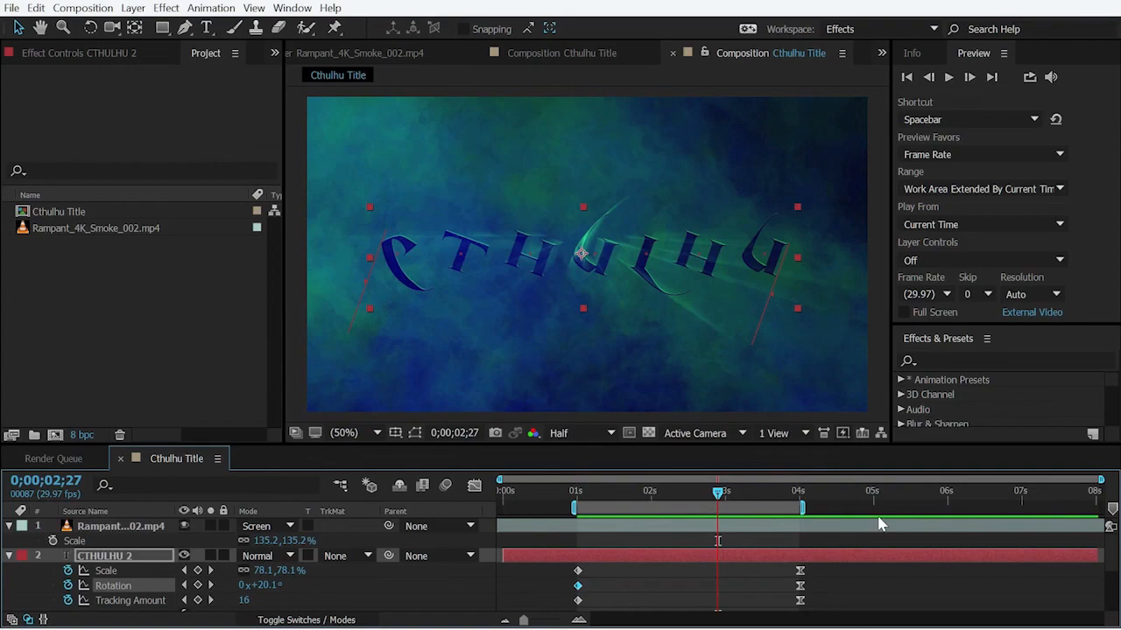